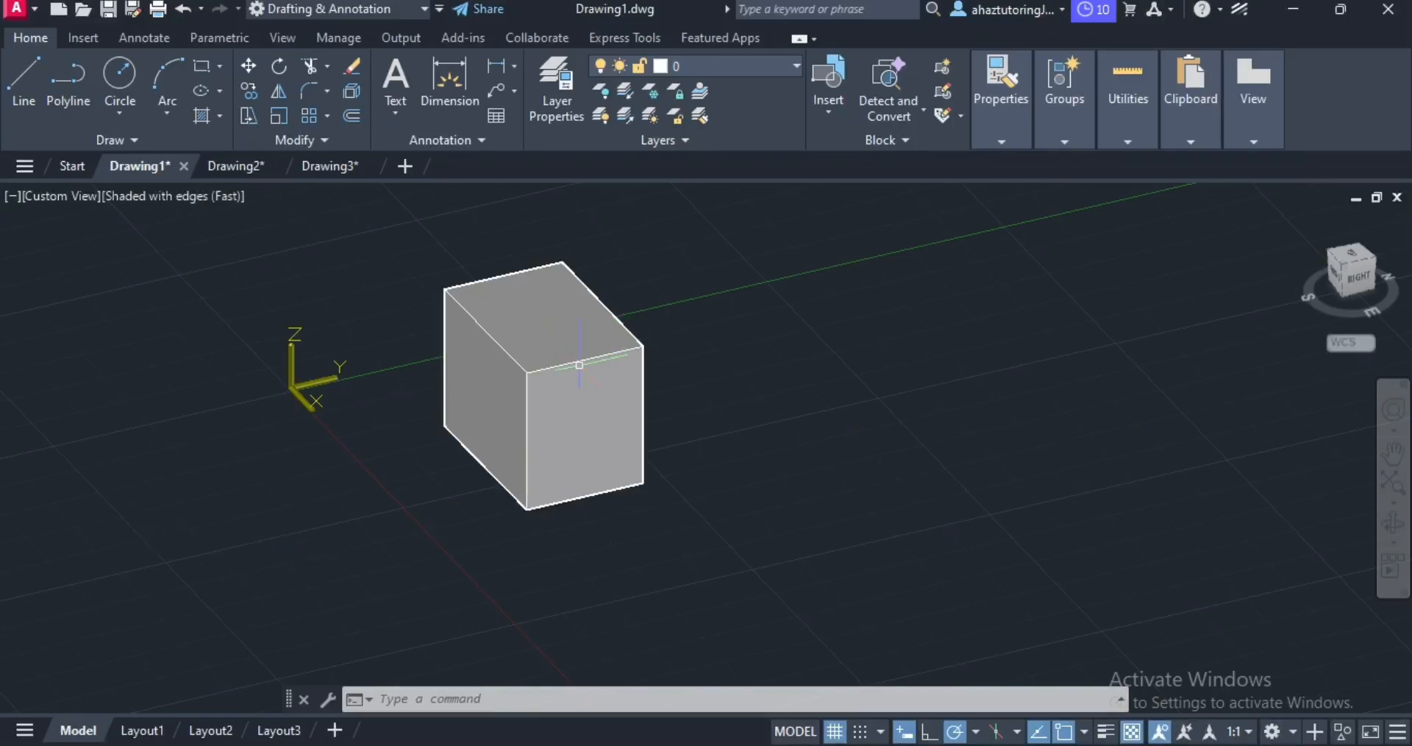
{"action": "middle_click_drag", "start_coordinate": [578, 372], "coordinate": [747, 394]}
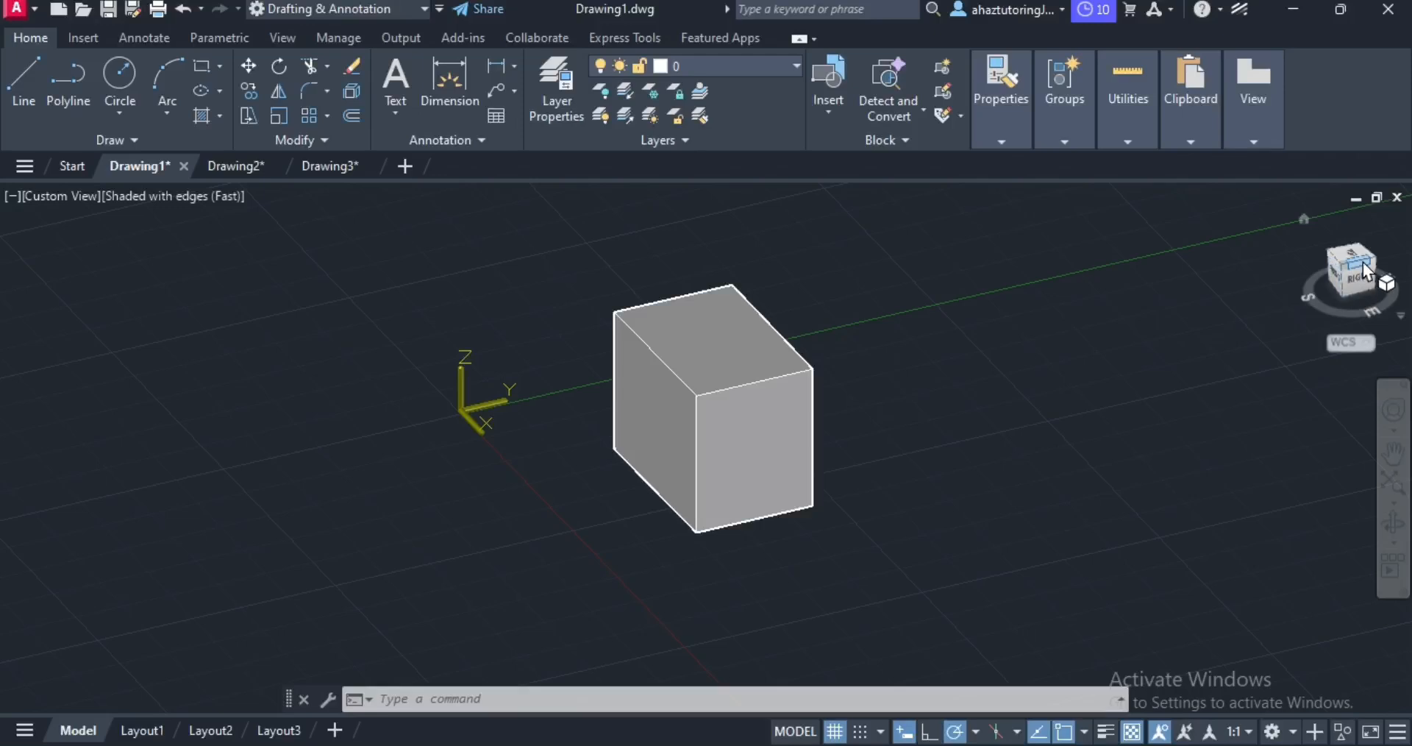
{"action": "scroll", "coordinate": [1346, 293], "scroll_direction": "up", "scroll_amount": 3}
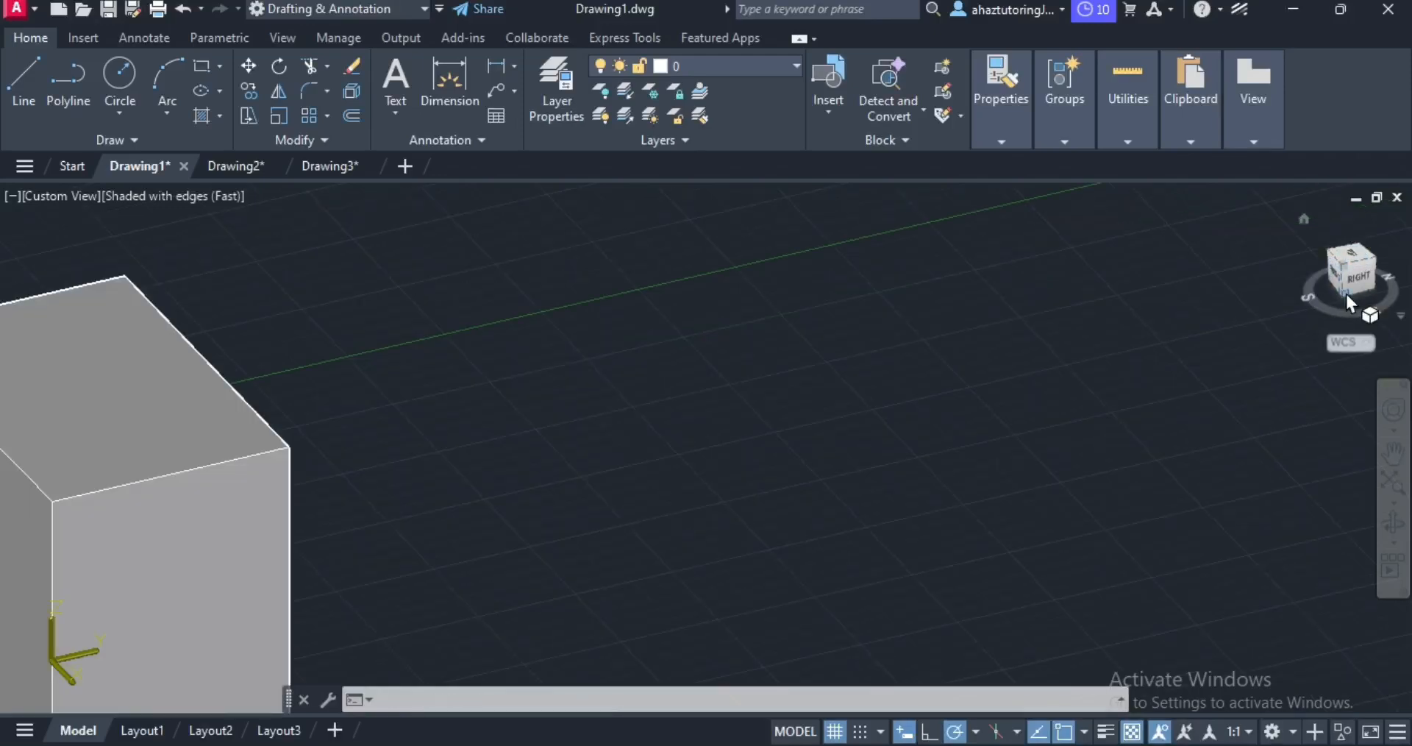
{"action": "key", "text": "Escape"}
{"action": "scroll", "coordinate": [1346, 293], "scroll_direction": "down", "scroll_amount": 4}
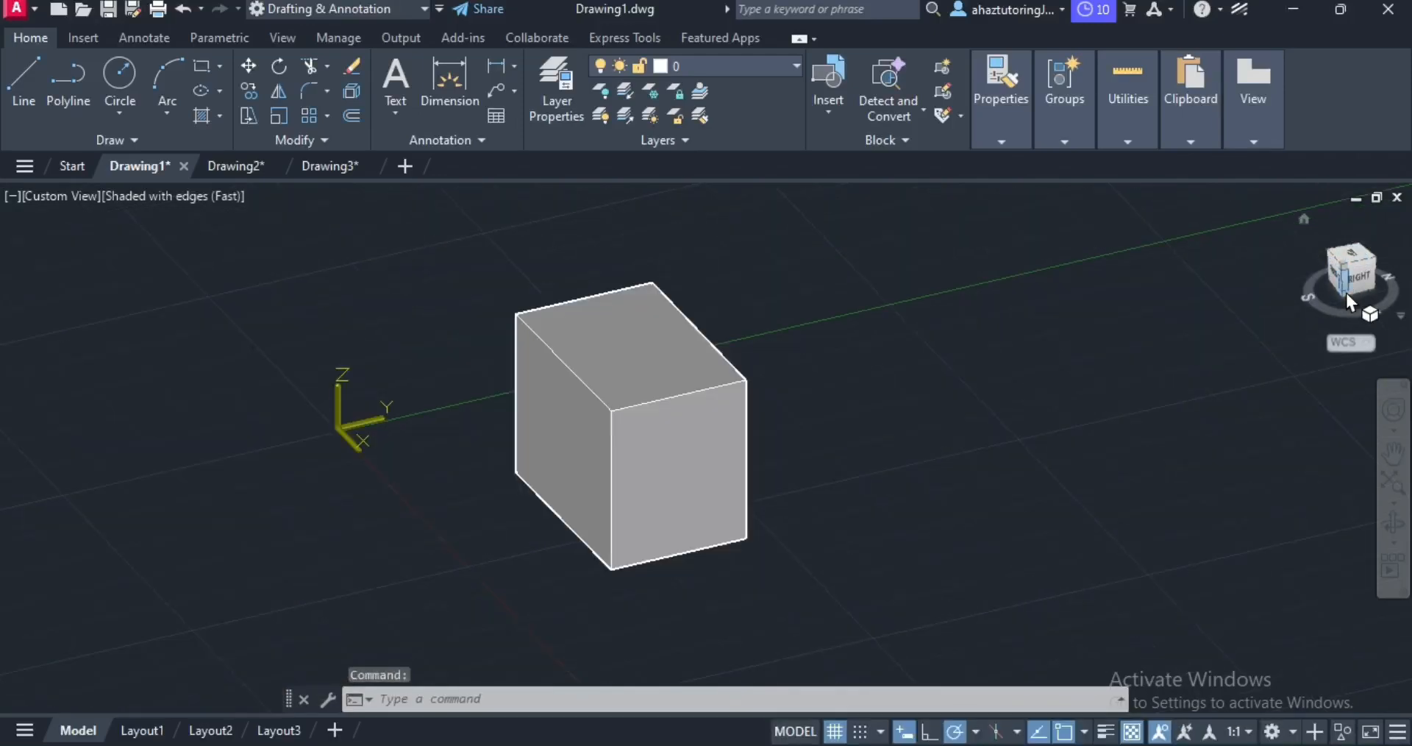
{"action": "scroll", "coordinate": [1346, 293], "scroll_direction": "up", "scroll_amount": 2}
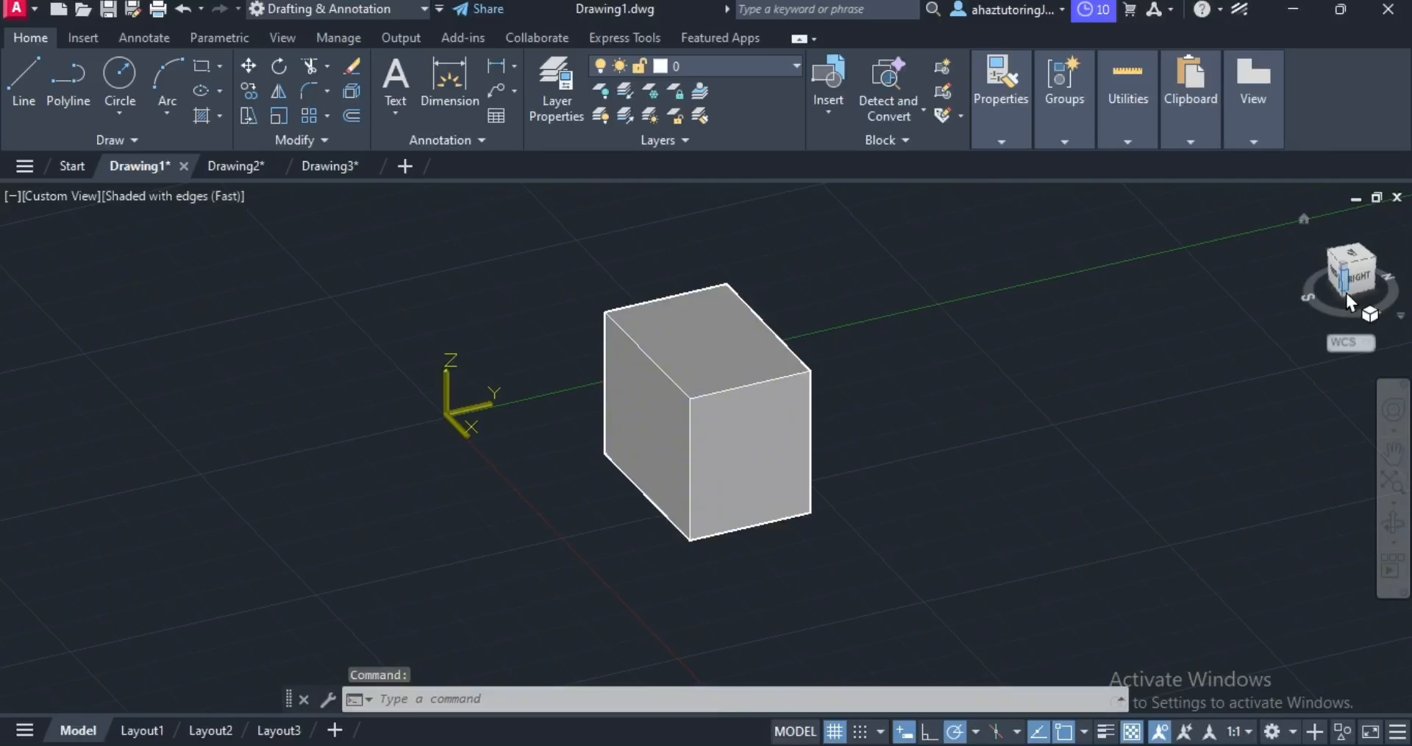
- Draw a circle with a radius of about 2.03 near the middle of the box's top face
{"action": "middle_click_drag", "start_coordinate": [1346, 294], "coordinate": [1339, 335], "text": "shift"}
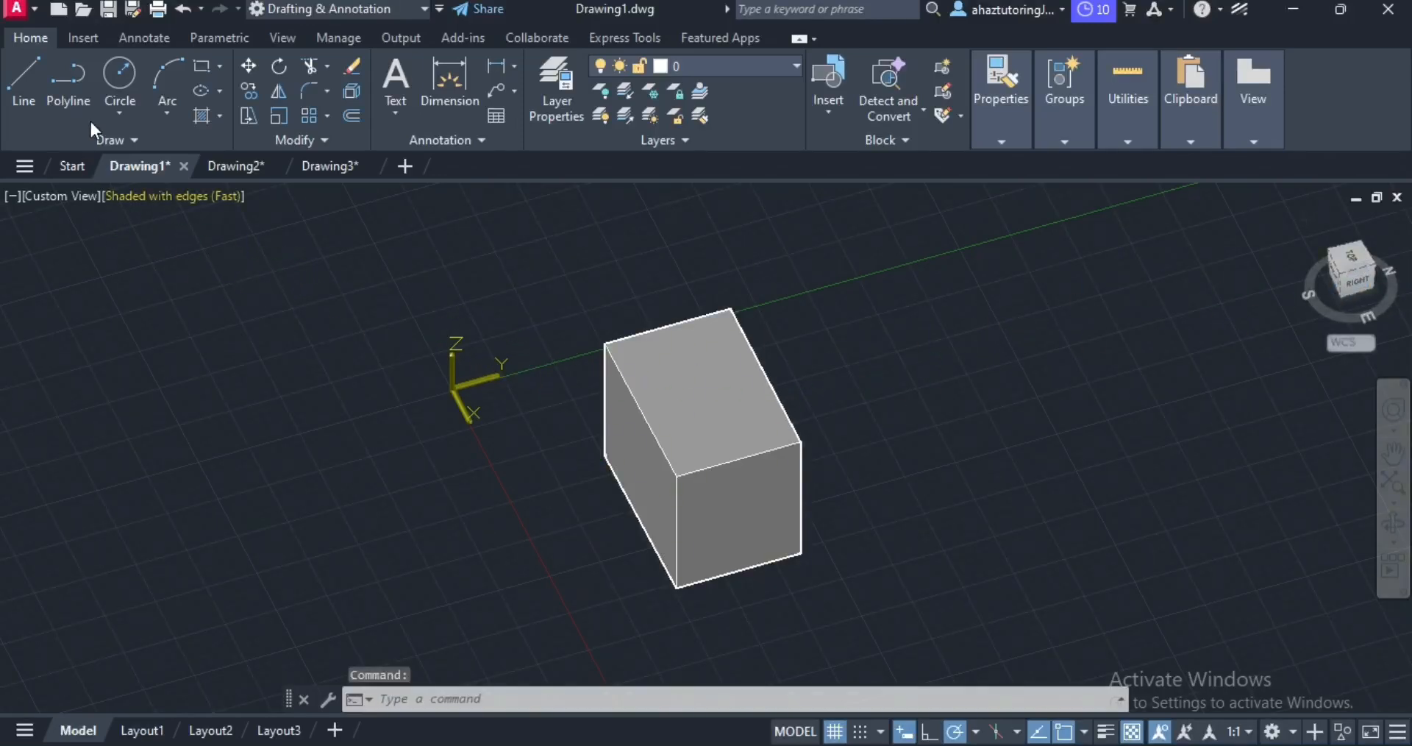
{"action": "left_click", "coordinate": [120, 75]}
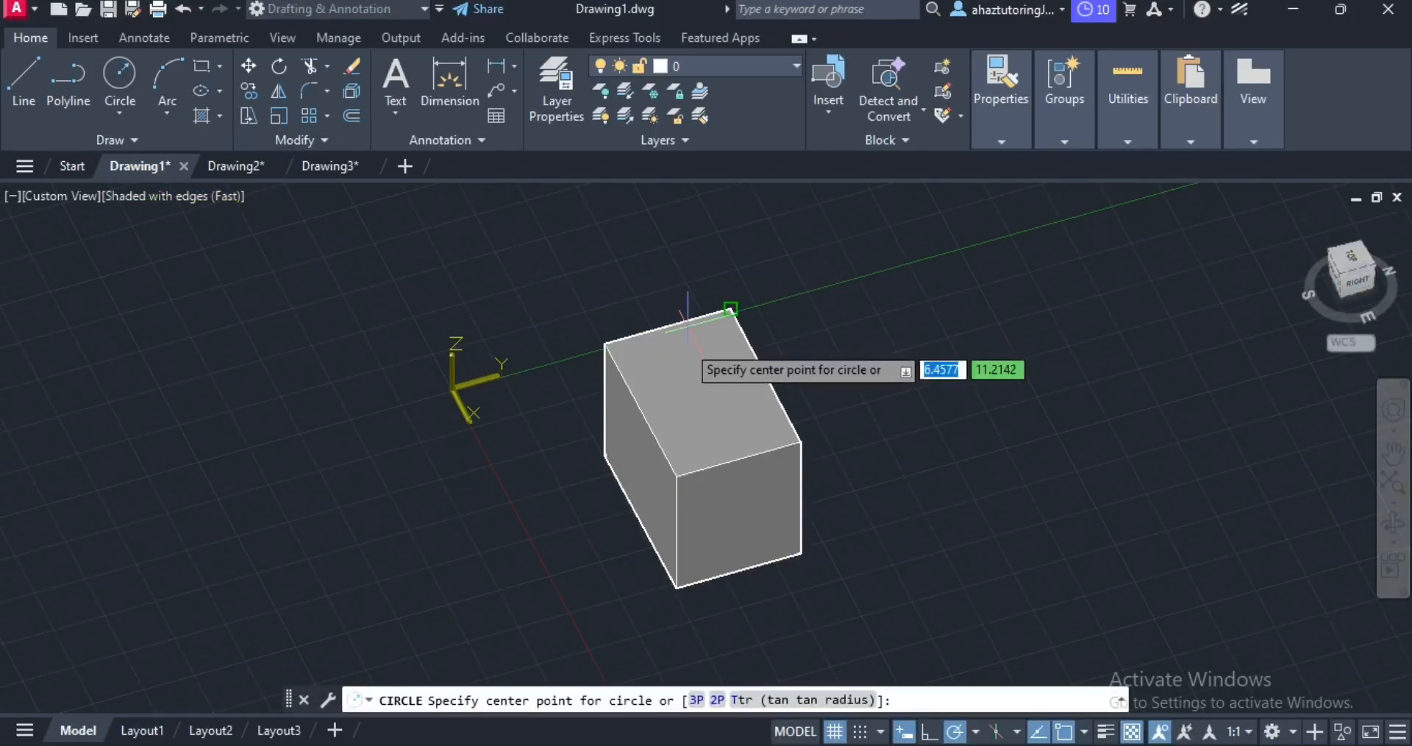
{"action": "scroll", "coordinate": [664, 392], "scroll_direction": "up", "scroll_amount": 2}
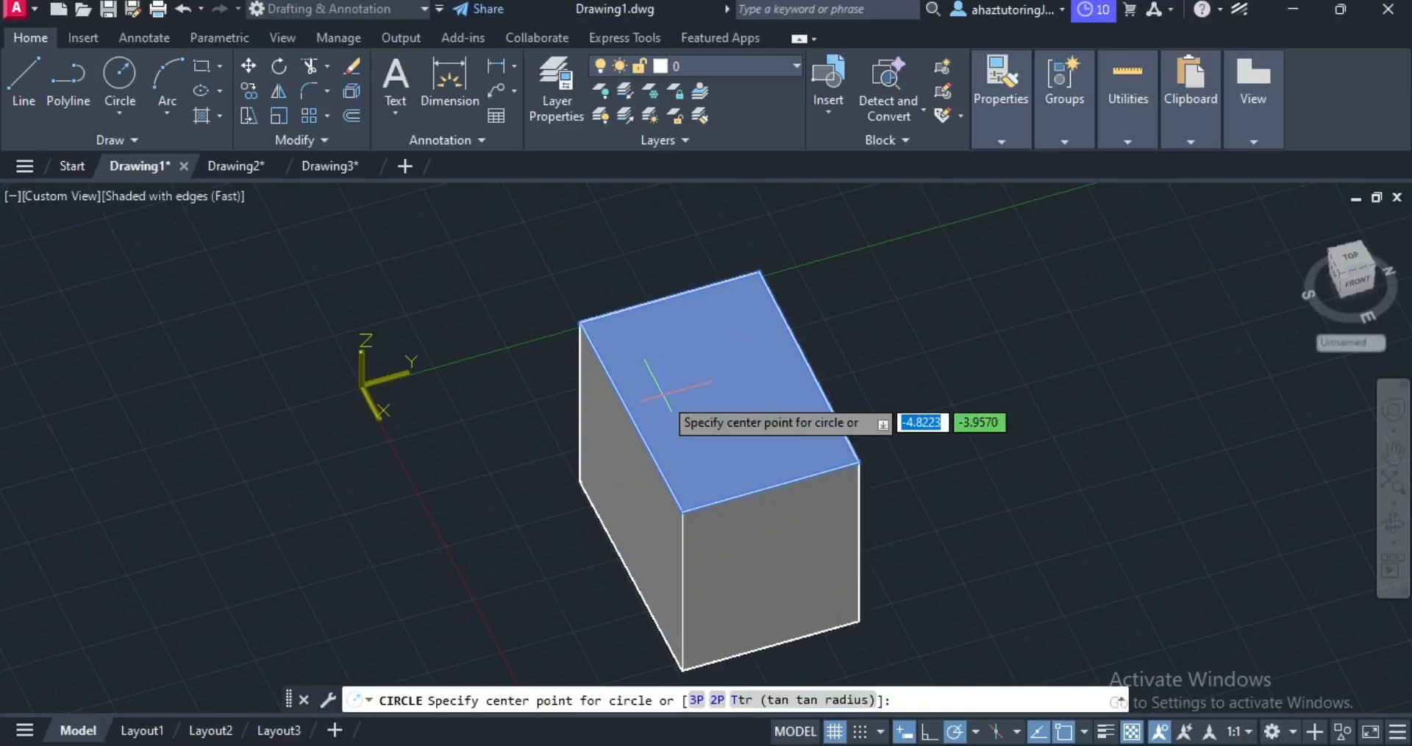
{"action": "left_click", "coordinate": [732, 382]}
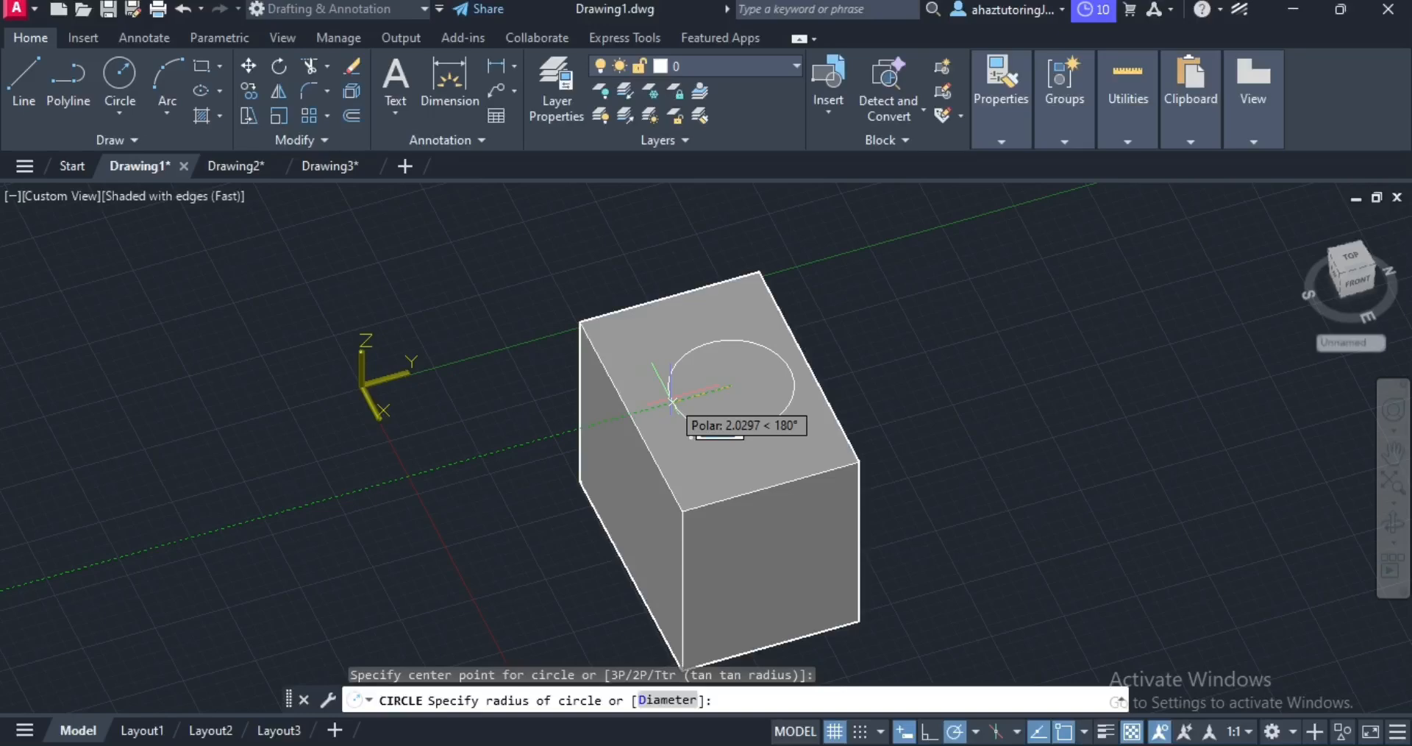
{"action": "left_click", "coordinate": [671, 399]}
- Use PRESSPULL on the circular area to push it down past the box's bottom face, cutting a through hole
{"action": "scroll", "coordinate": [748, 392], "scroll_direction": "up", "scroll_amount": 3}
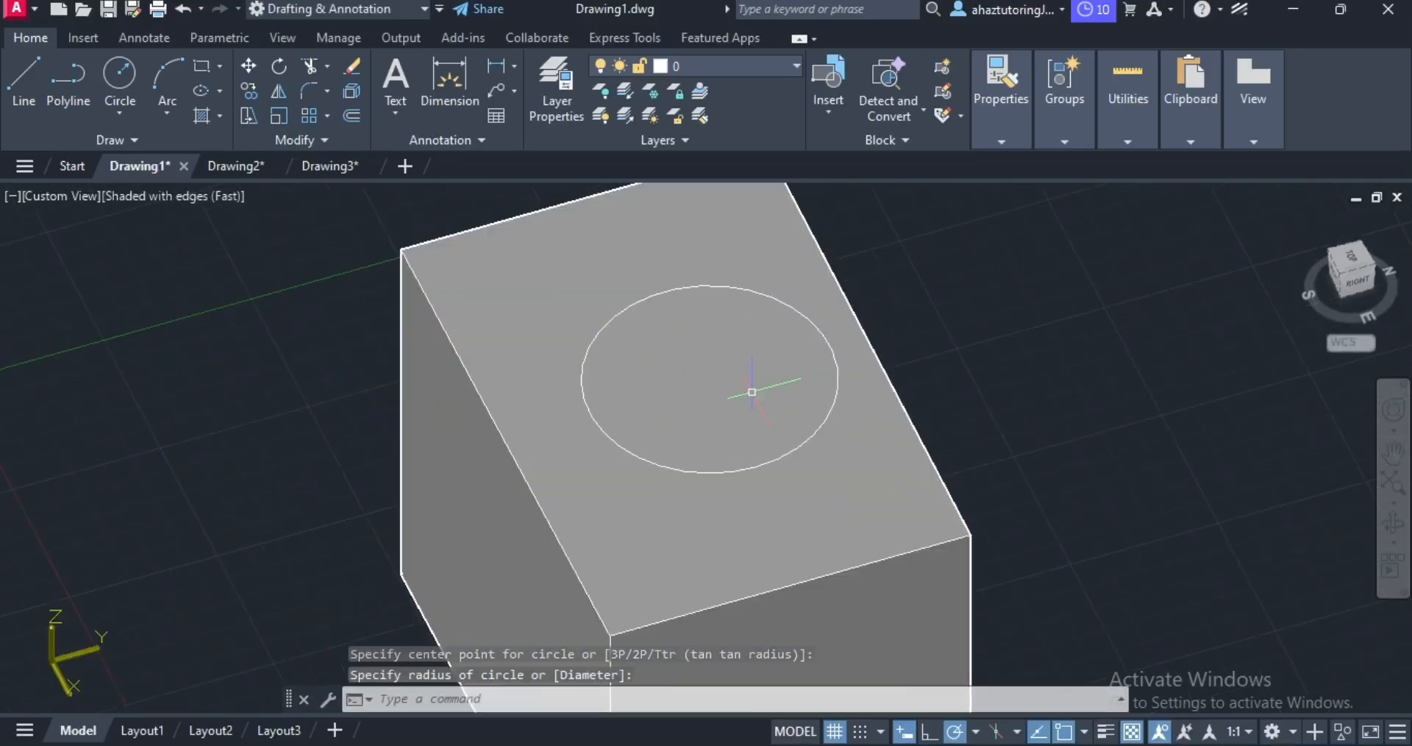
{"action": "scroll", "coordinate": [751, 391], "scroll_direction": "down", "scroll_amount": 2}
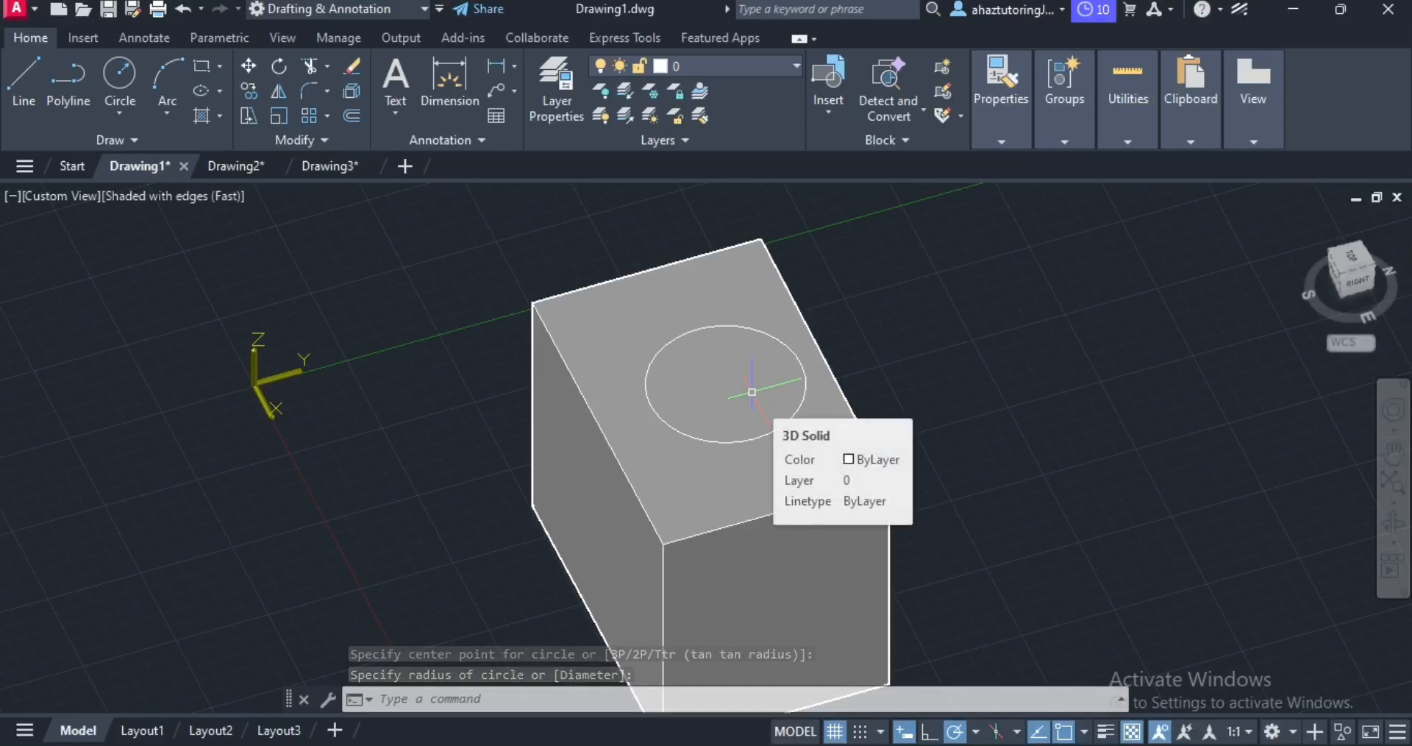
{"action": "type", "text": "PReSSPULL"}
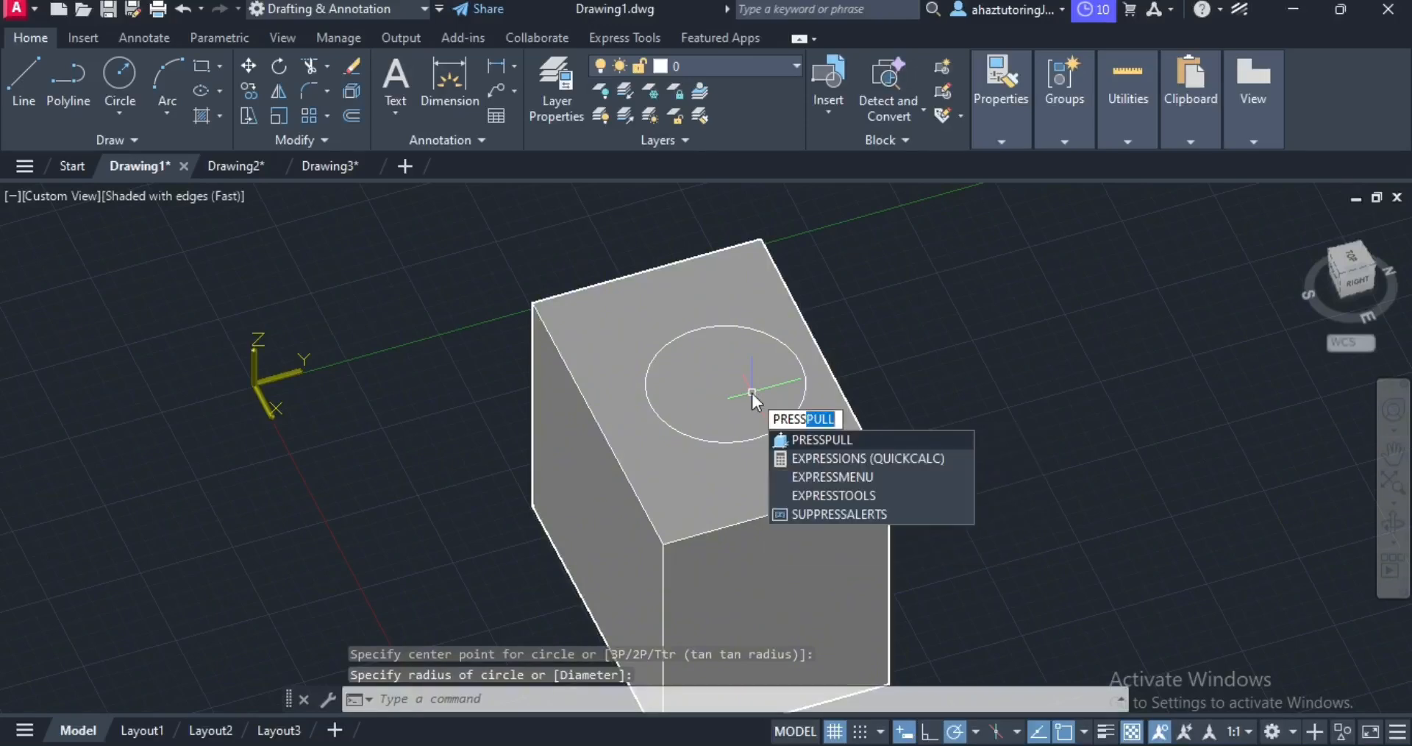
{"action": "key", "text": "Return"}
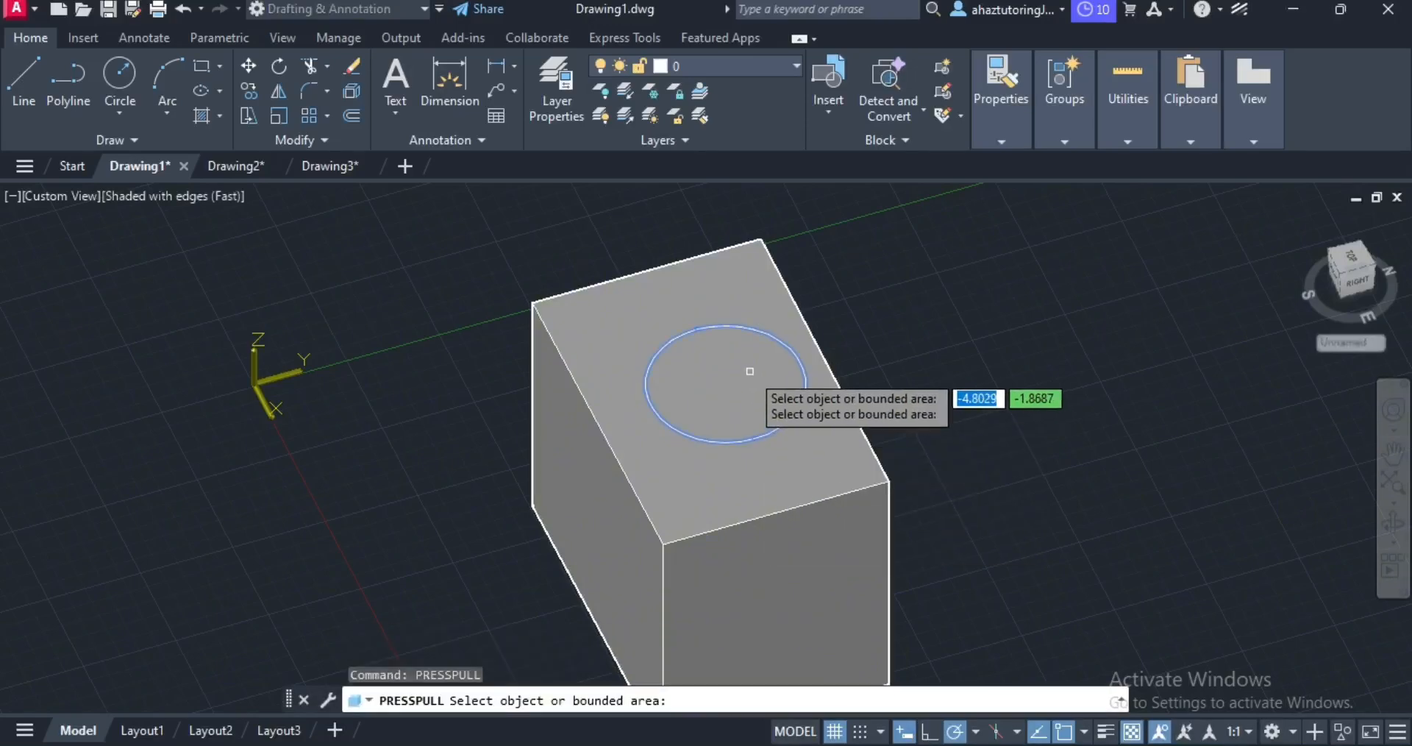
{"action": "scroll", "coordinate": [744, 378], "scroll_direction": "down", "scroll_amount": 2}
{"action": "left_click", "coordinate": [744, 378]}
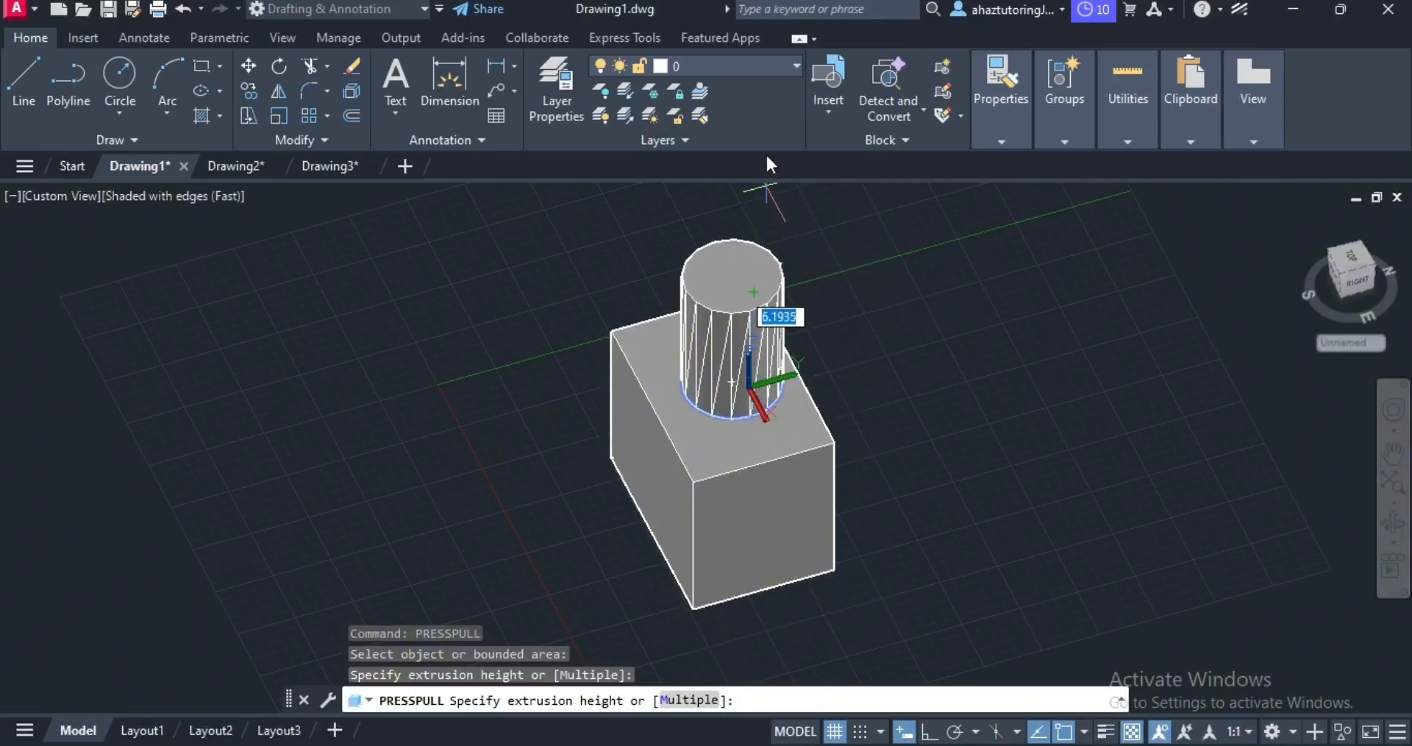
{"action": "scroll", "coordinate": [748, 279], "scroll_direction": "down", "scroll_amount": 3}
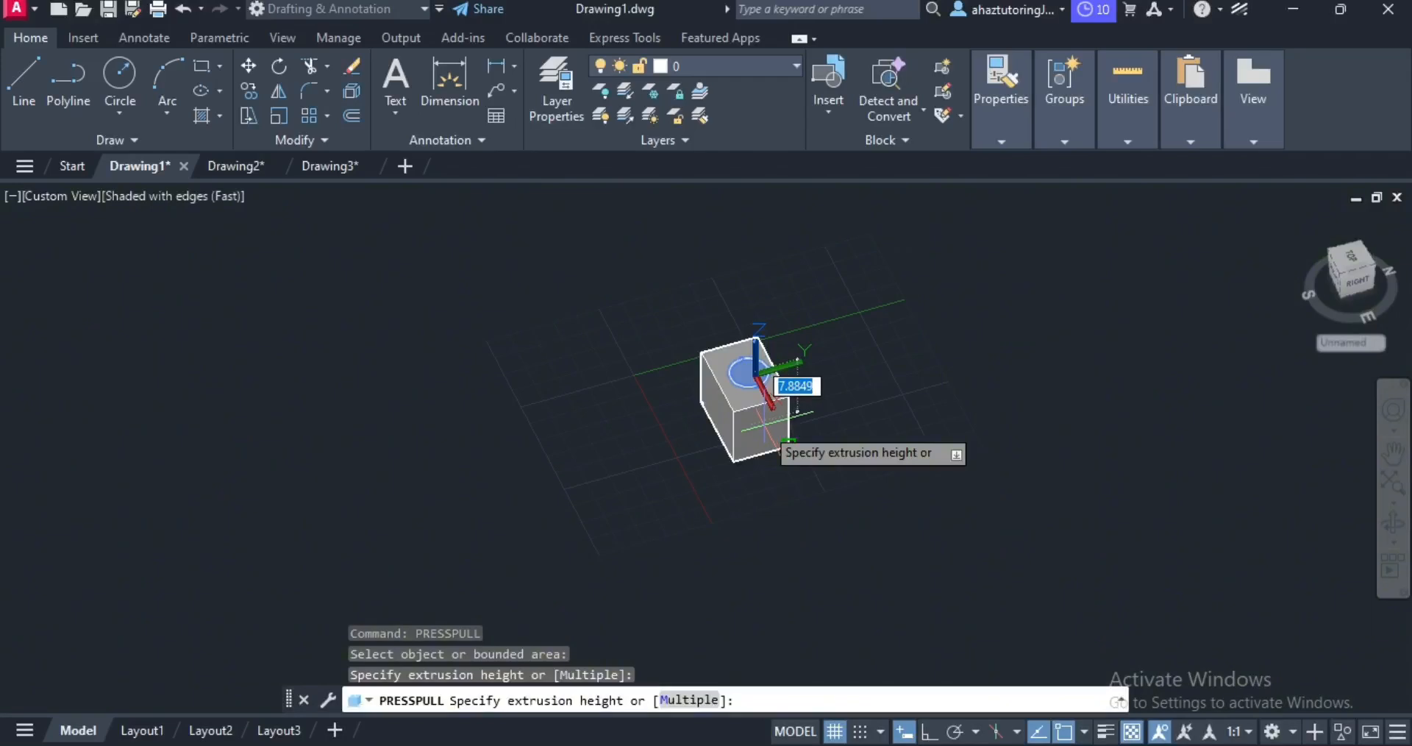
{"action": "scroll", "coordinate": [758, 422], "scroll_direction": "up", "scroll_amount": 2}
{"action": "scroll", "coordinate": [765, 427], "scroll_direction": "up", "scroll_amount": 1}
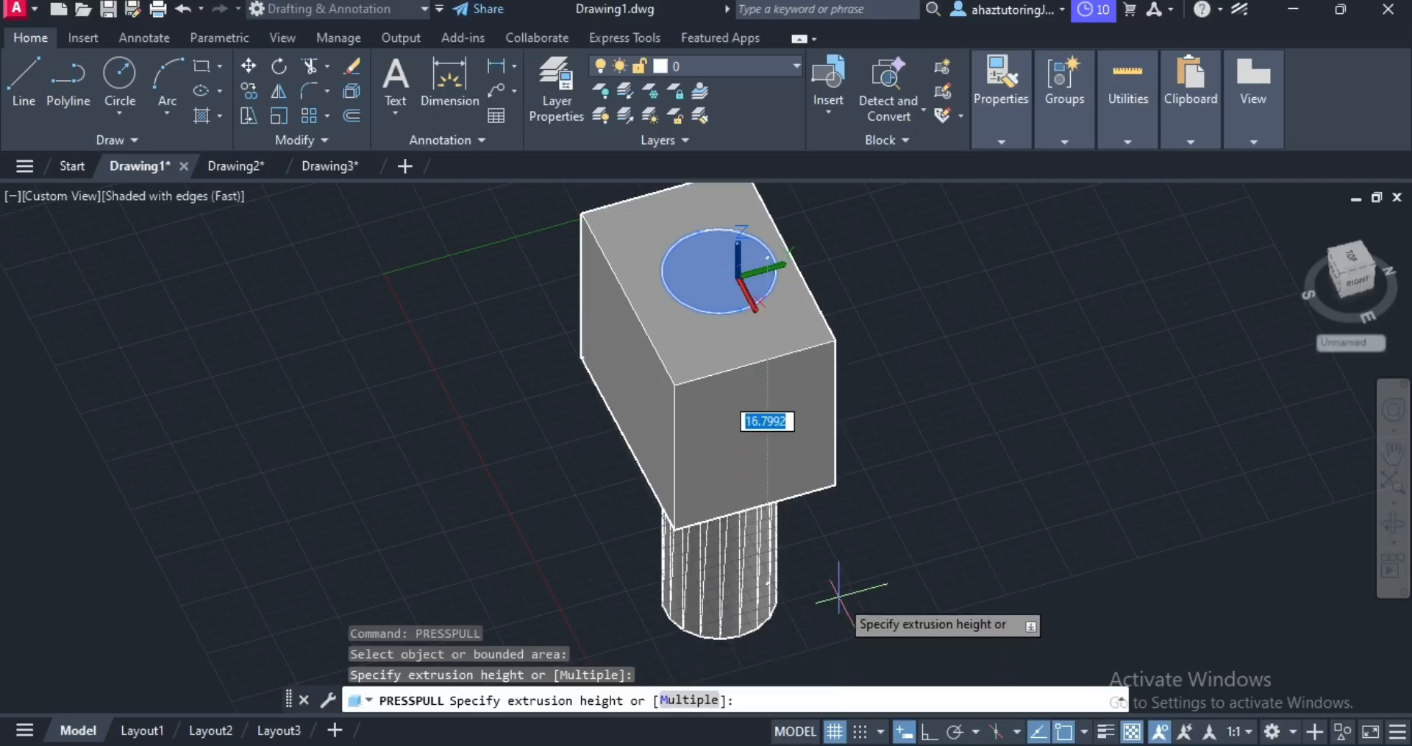
{"action": "scroll", "coordinate": [839, 588], "scroll_direction": "down", "scroll_amount": 2}
{"action": "scroll", "coordinate": [841, 651], "scroll_direction": "down", "scroll_amount": 3}
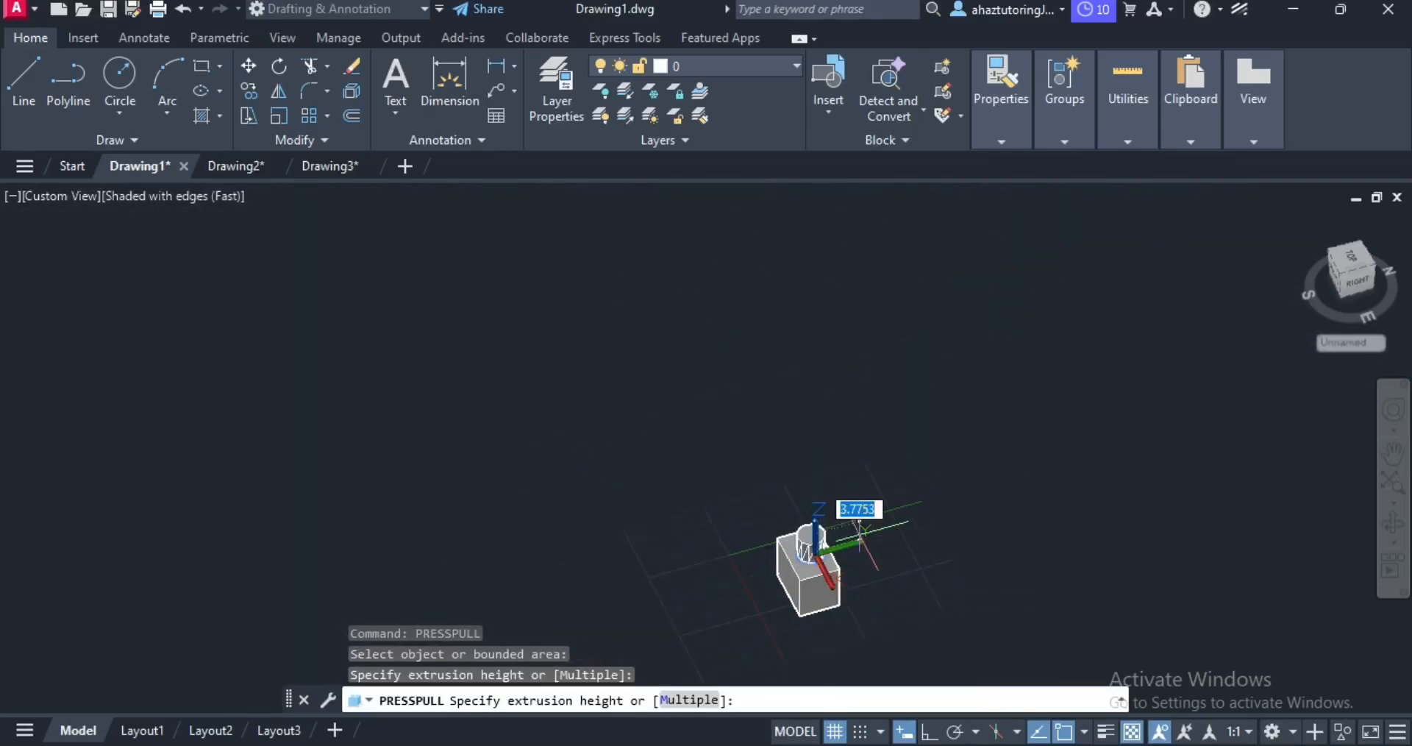
{"action": "scroll", "coordinate": [862, 527], "scroll_direction": "up", "scroll_amount": 3}
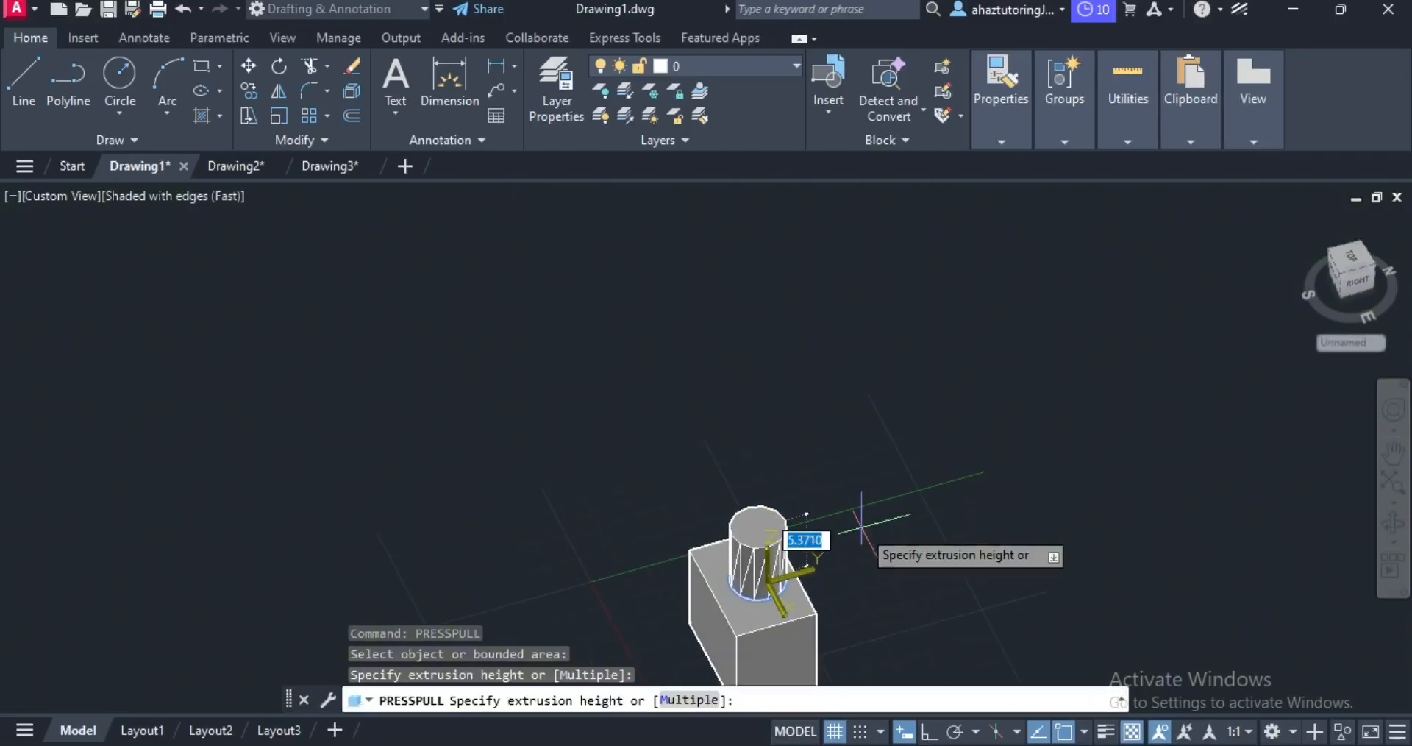
{"action": "scroll", "coordinate": [859, 521], "scroll_direction": "up", "scroll_amount": 2}
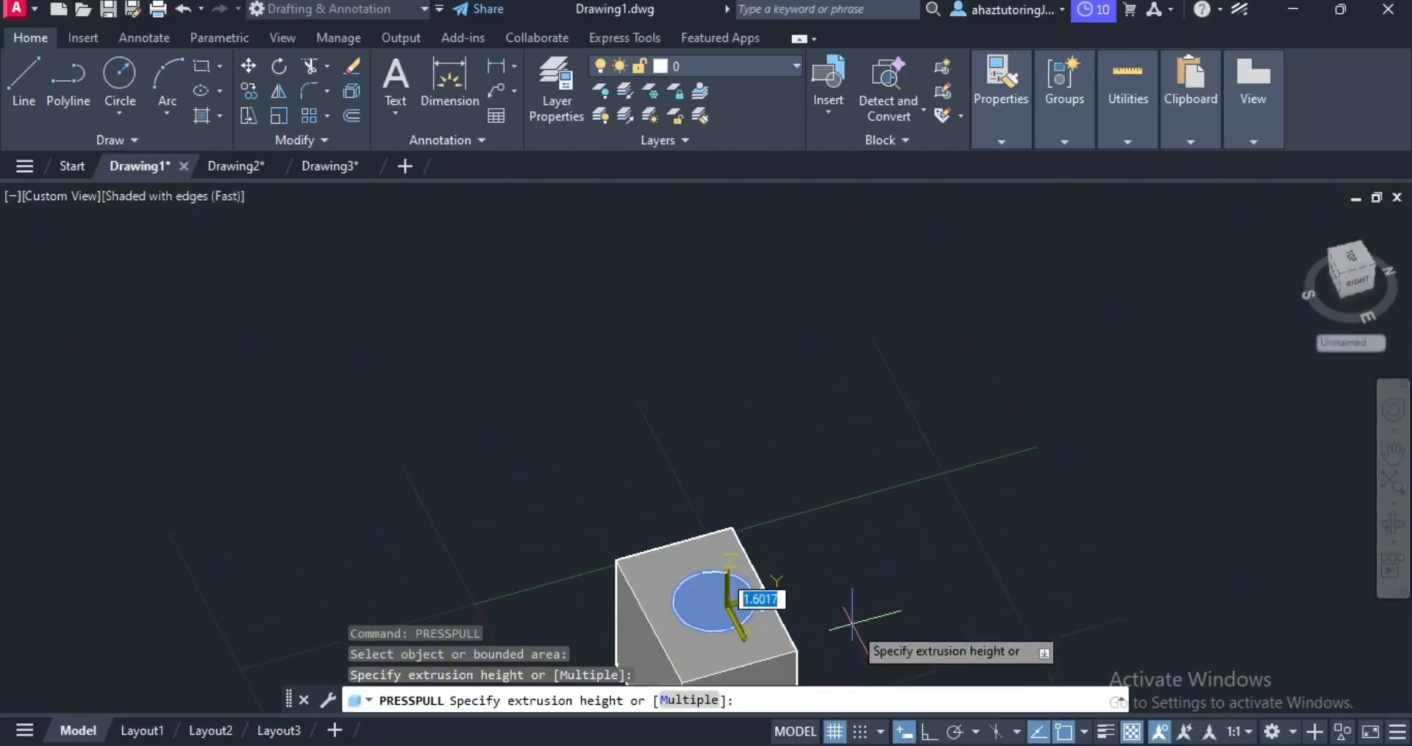
{"action": "scroll", "coordinate": [852, 620], "scroll_direction": "down", "scroll_amount": 2}
{"action": "middle_click_drag", "start_coordinate": [851, 620], "coordinate": [843, 407]}
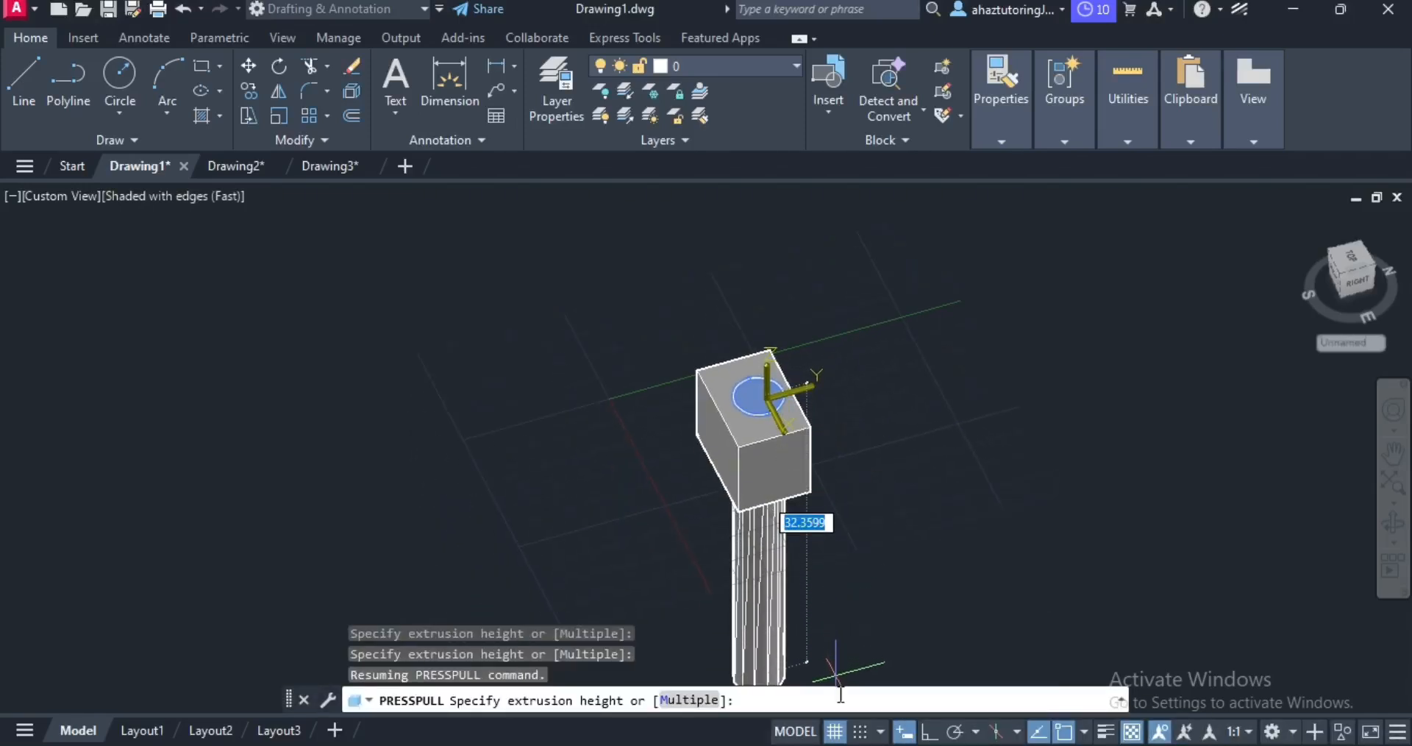
{"action": "left_click", "coordinate": [819, 591]}
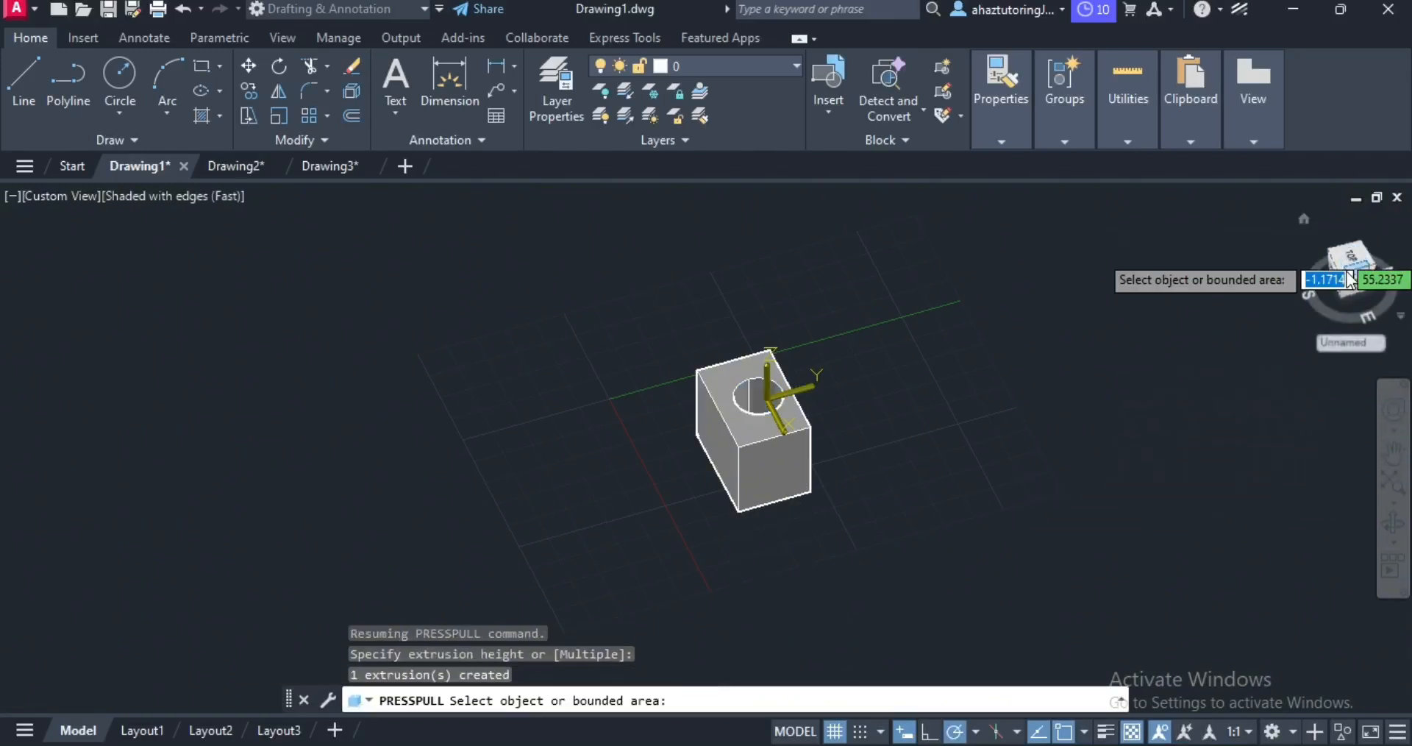
- Orbit around the box to examine the round hole from several sides
{"action": "left_click_drag", "start_coordinate": [1352, 259], "coordinate": [1277, 312]}
{"action": "middle_click_drag", "start_coordinate": [1278, 312], "coordinate": [924, 398], "text": "shift"}
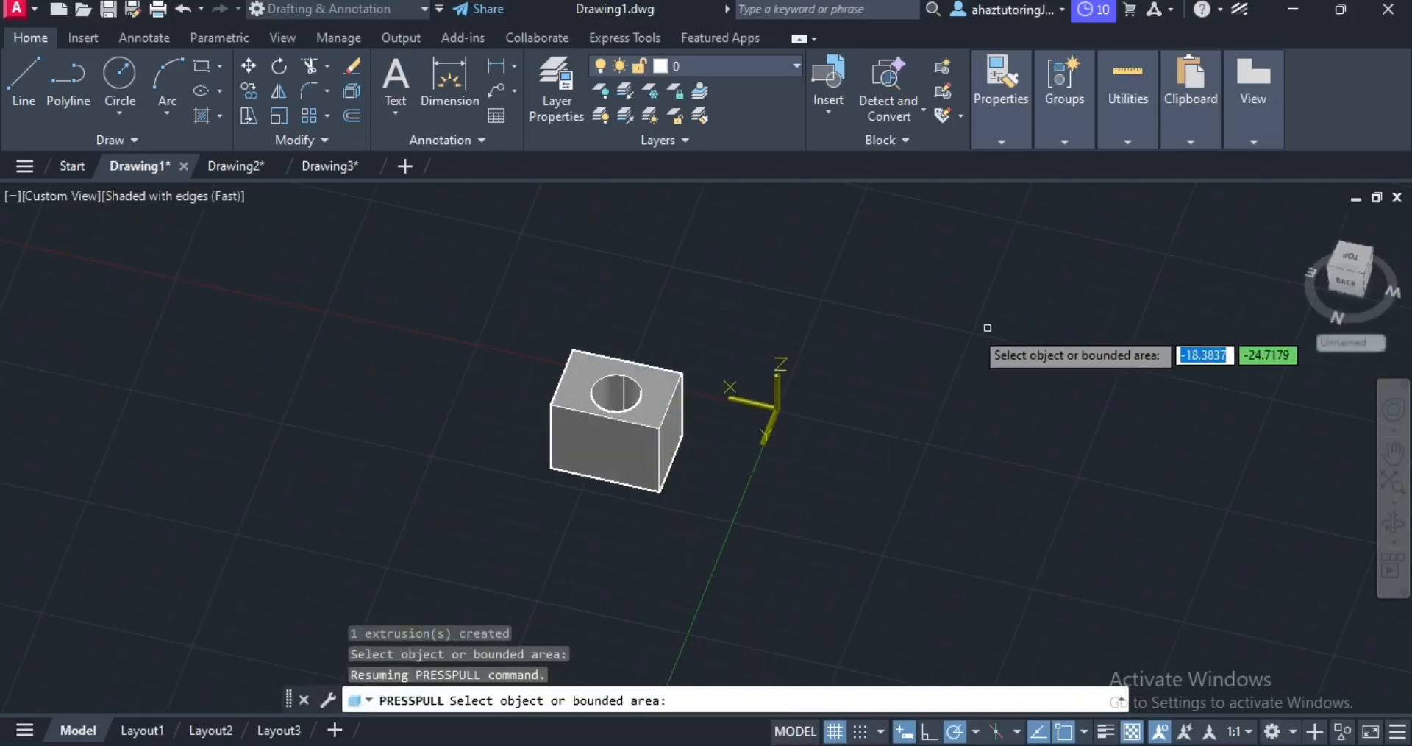
{"action": "middle_click_drag", "start_coordinate": [816, 338], "coordinate": [914, 328]}
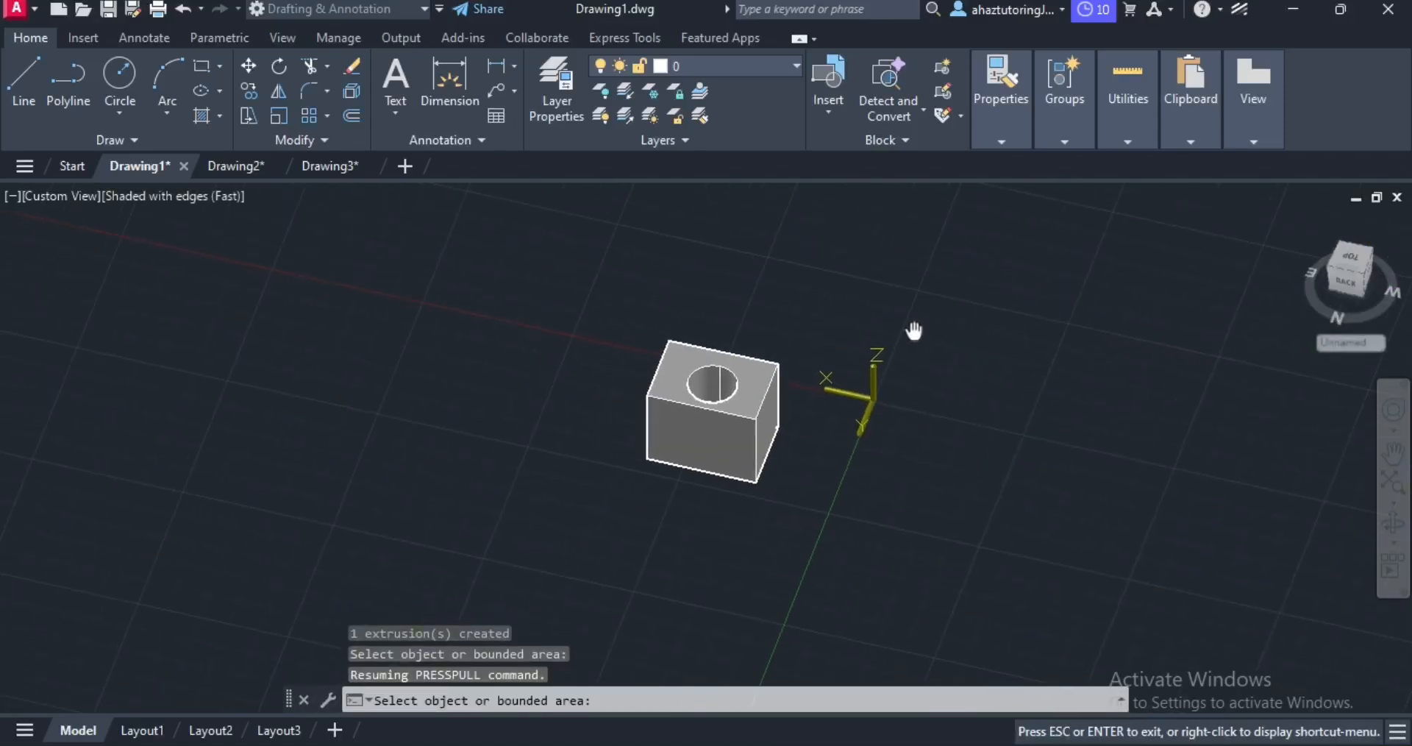
{"action": "left_click_drag", "start_coordinate": [1357, 274], "coordinate": [878, 206]}
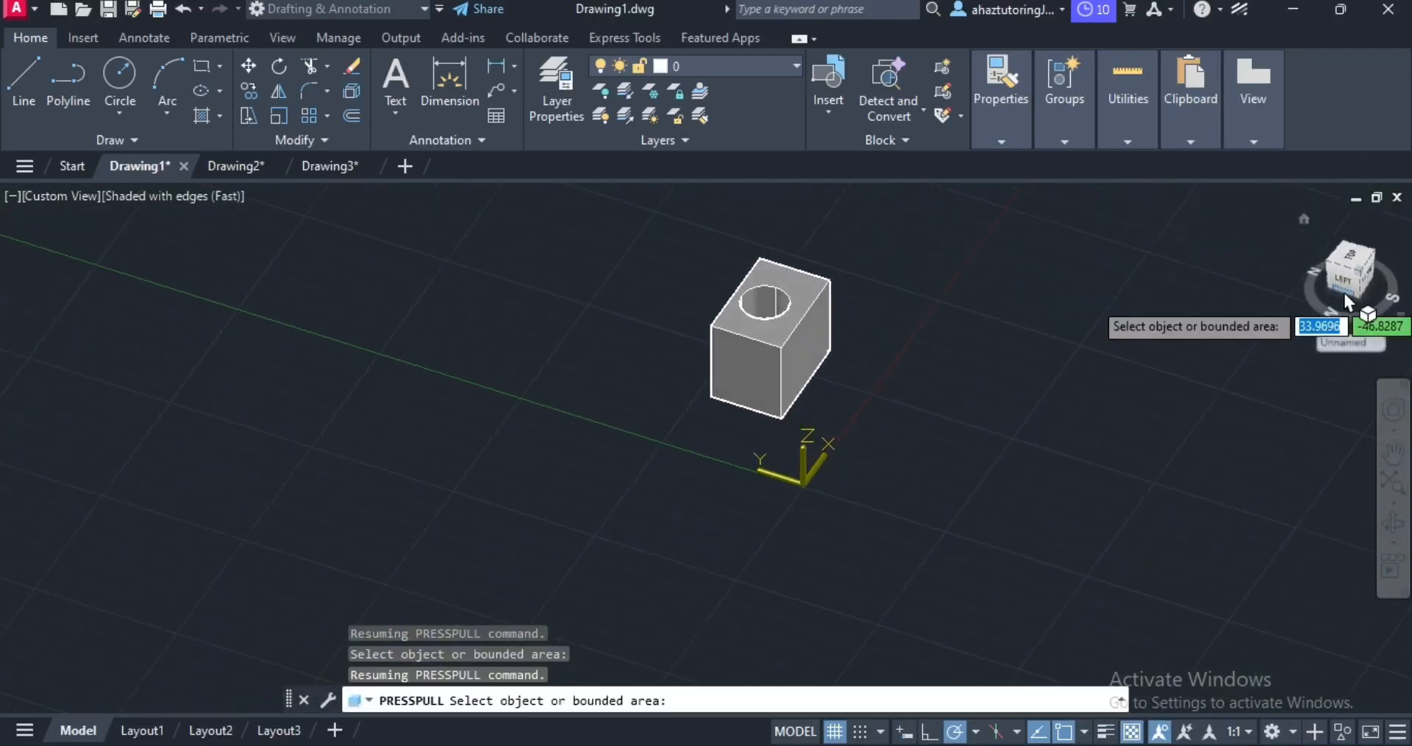
{"action": "left_click_drag", "start_coordinate": [1280, 293], "coordinate": [641, 255]}
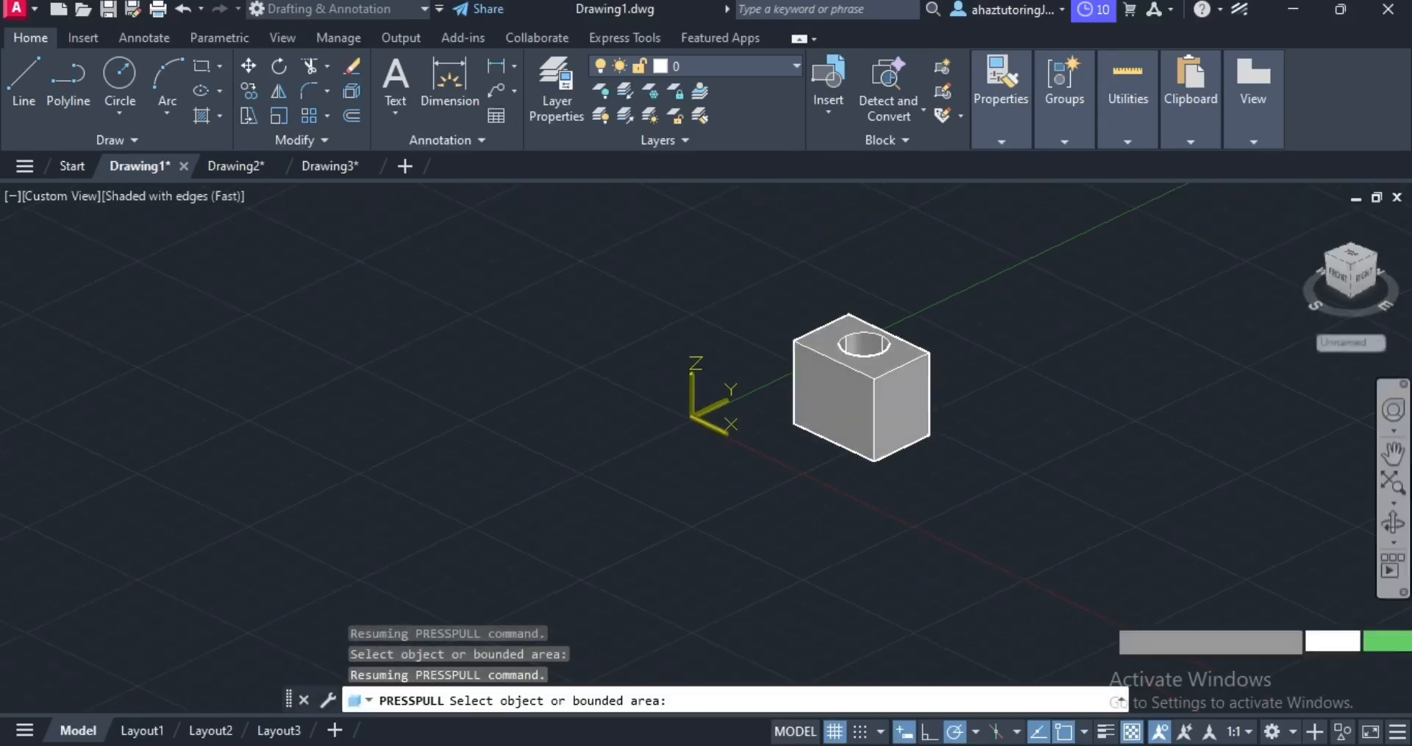